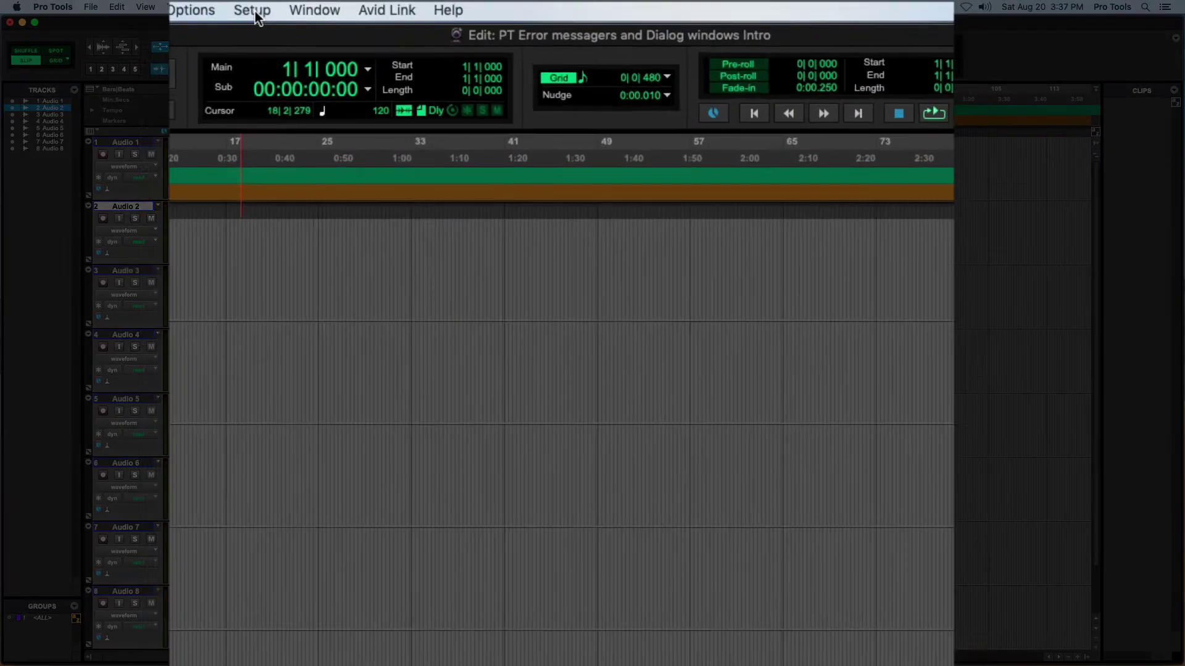
Step: Open Setup > Playback Engine to view the Aggregate I/O device and 1024-sample buffer
click(253, 12)
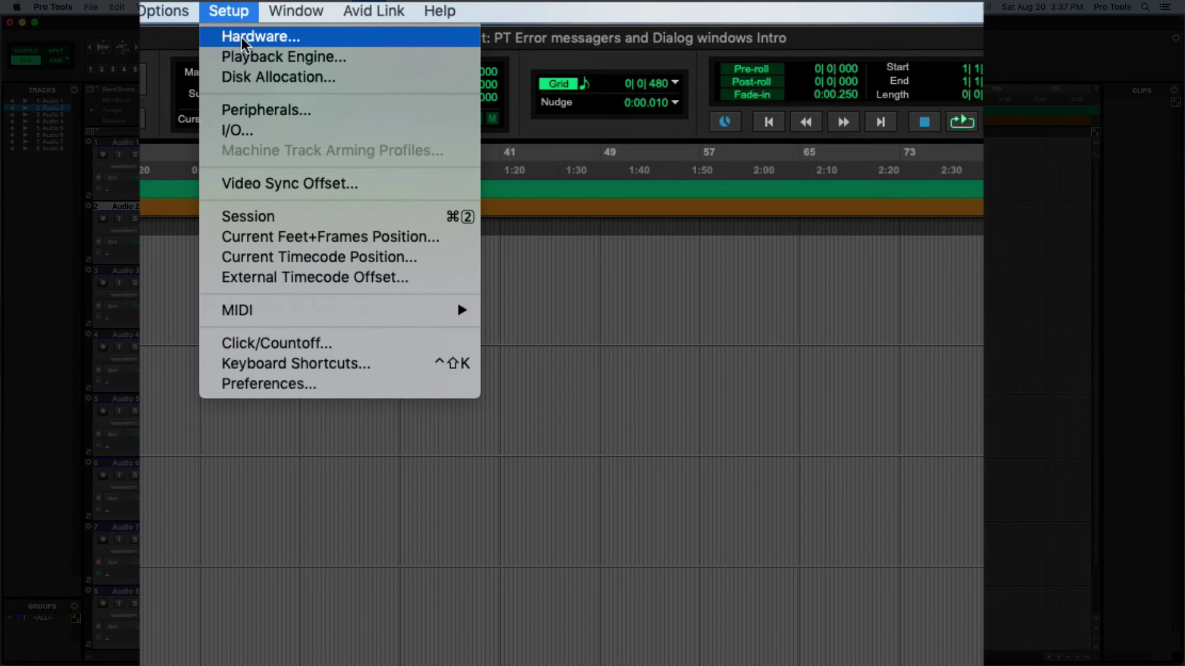
click(244, 57)
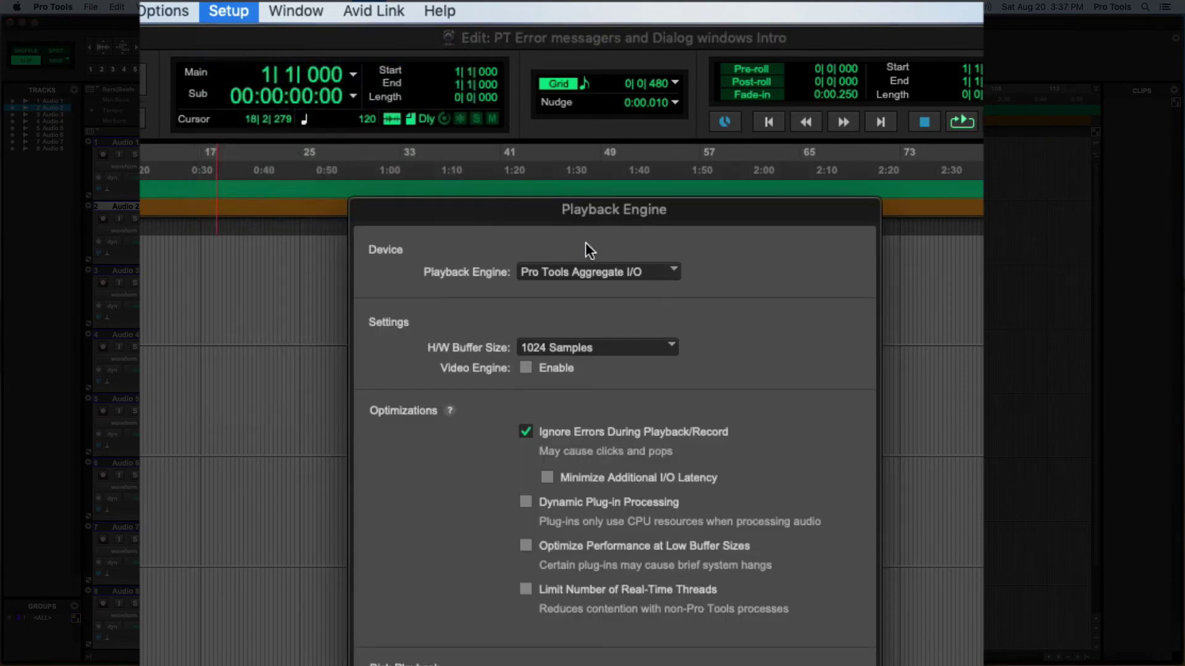
Step: Expand the Playback Engine device list, showing Pro Tools Aggregate I/O checked among HDX and Mbox Pro
click(610, 273)
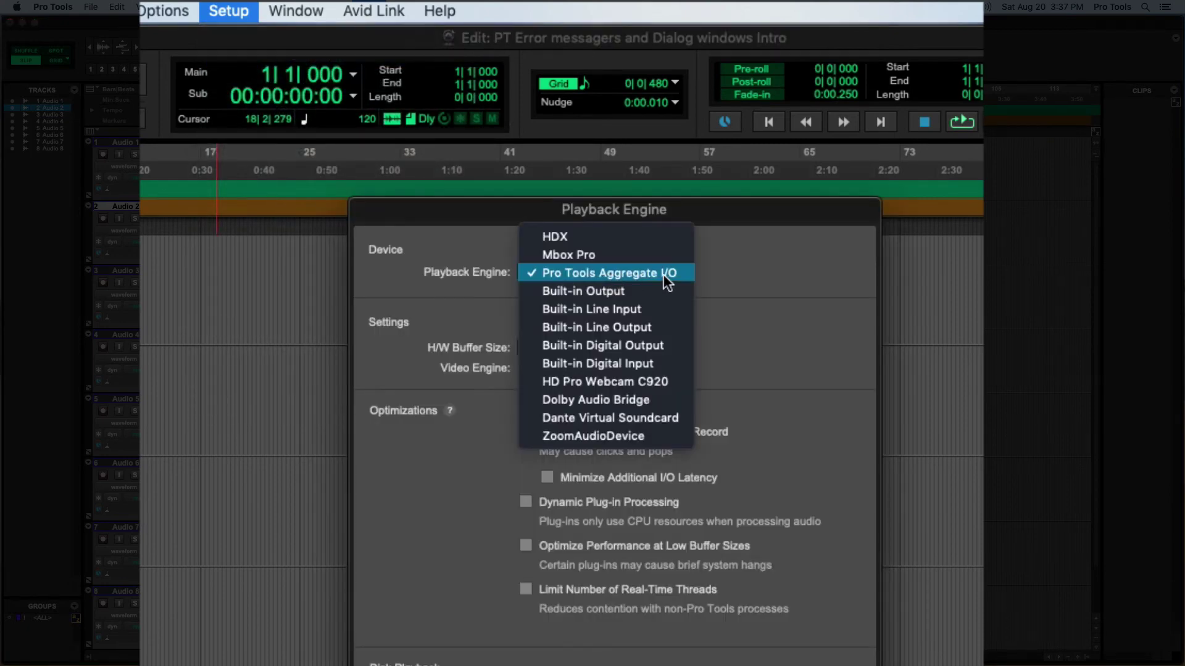